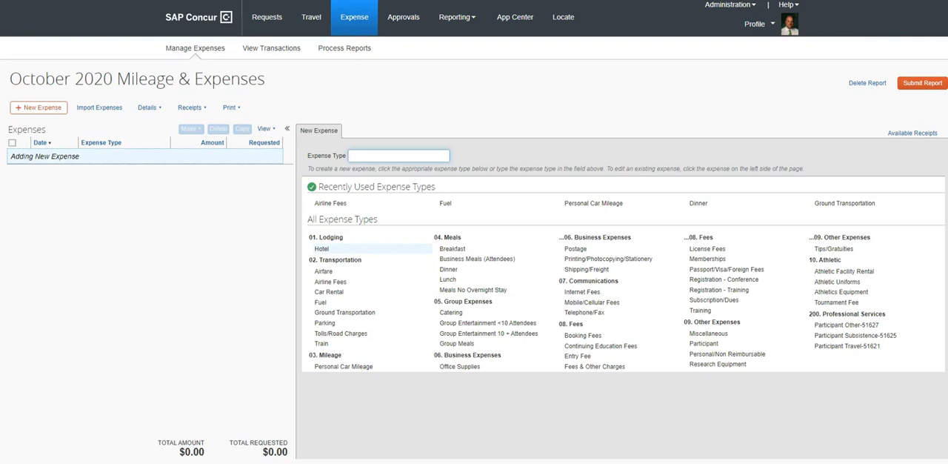
Step: Switch to File Explorer to look at the fuel receipt PDF in the RECEIPT IMAGES folder, then return to the expense report
mouse_move(108, 463)
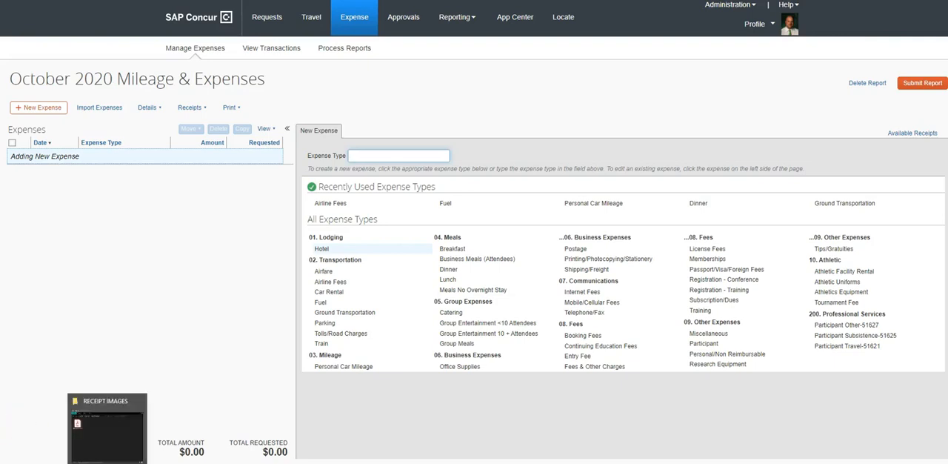
click(108, 433)
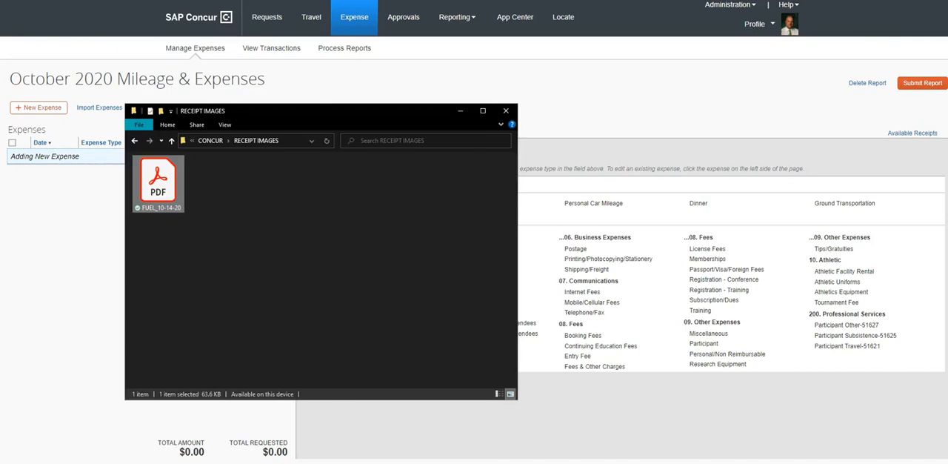
click(108, 463)
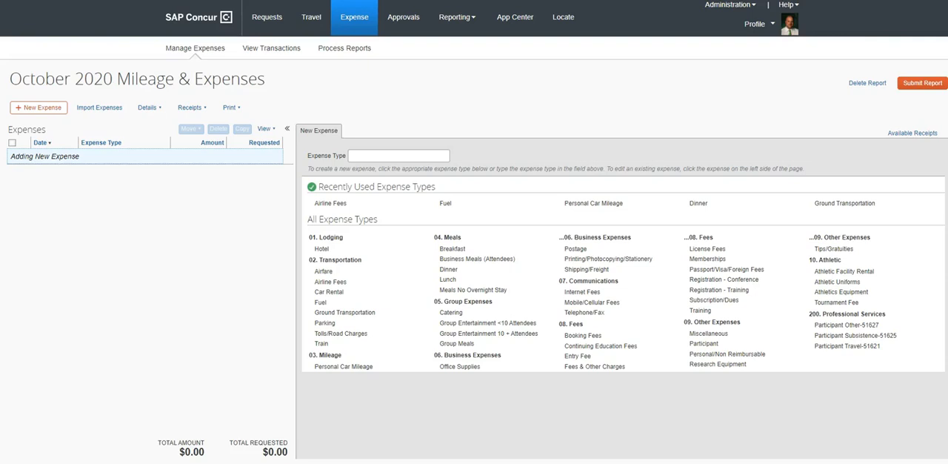
Step: Start a new Fuel expense and set its transaction date to 10/14/2020, consulting the receipt PDF for the date
click(321, 303)
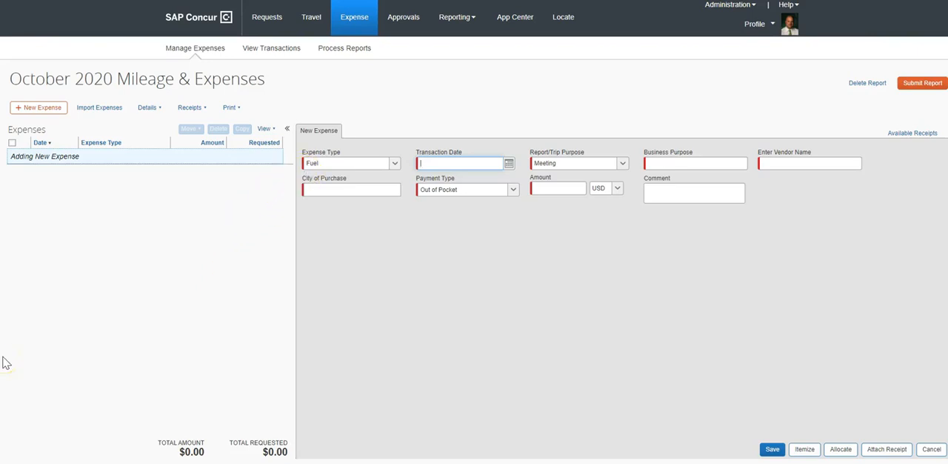
click(141, 462)
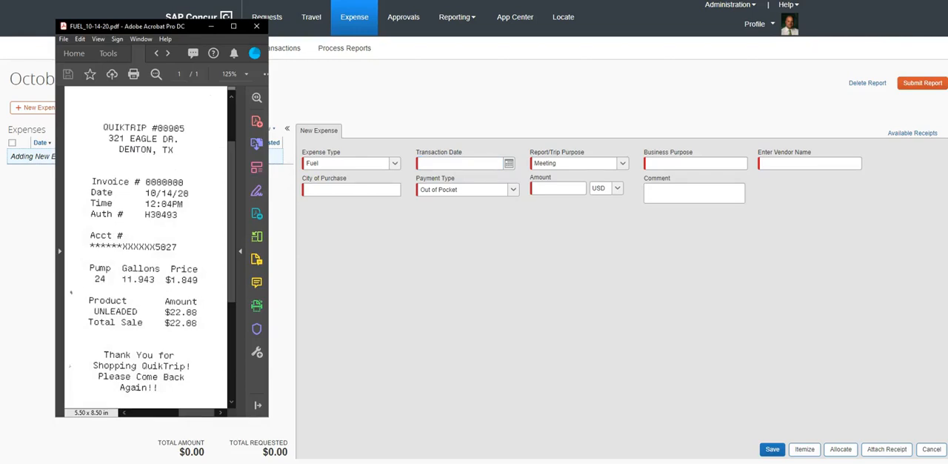
click(463, 162)
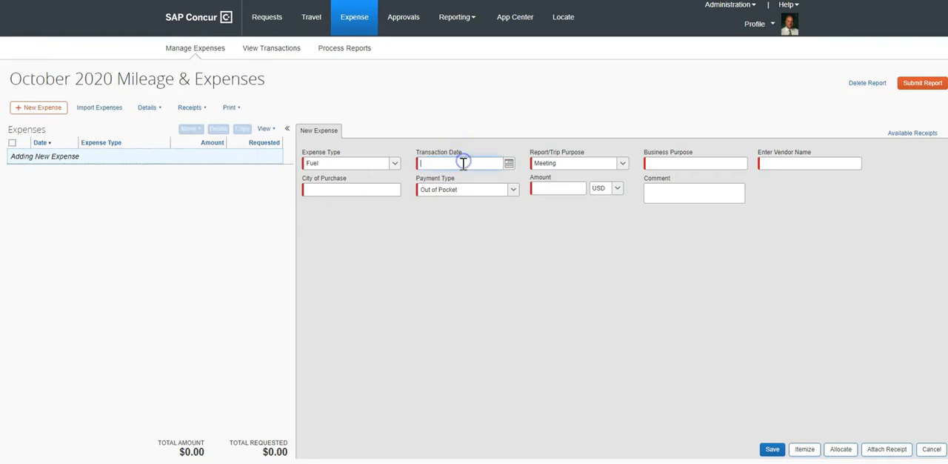
click(509, 163)
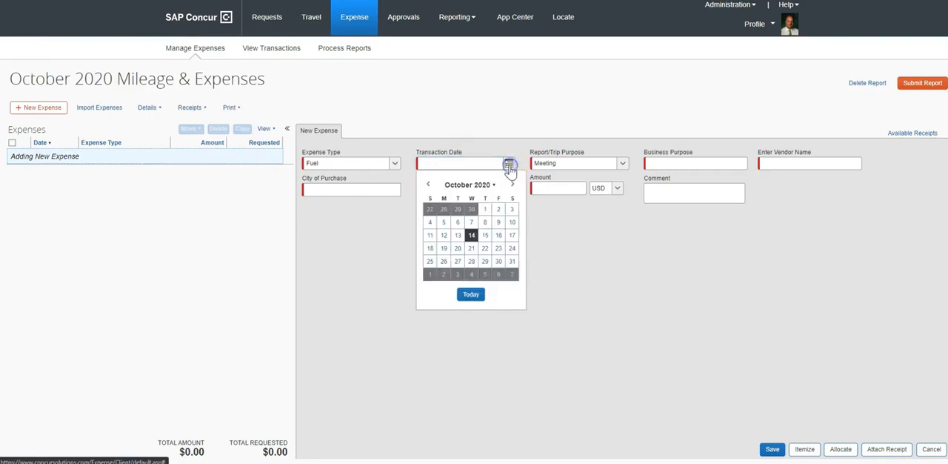
click(471, 236)
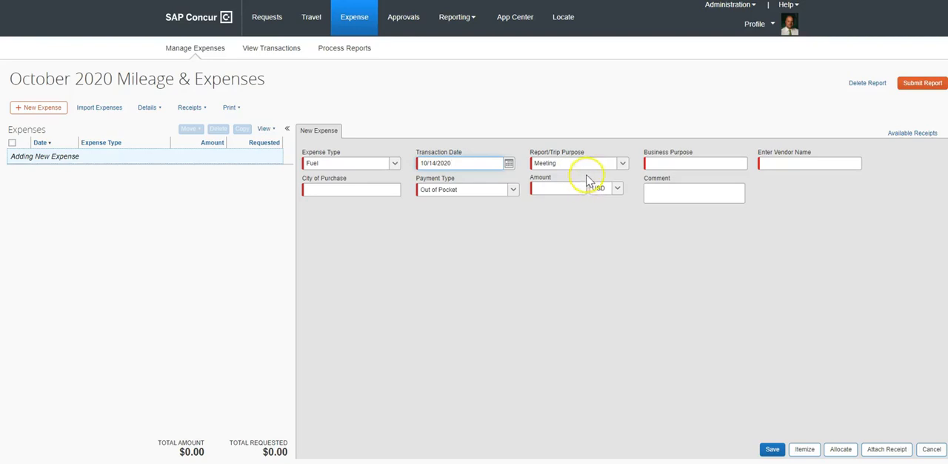
Step: Enter "Refueling departmental vehicle" as the business purpose and "Quiktrip" as the vendor name, checking the vendor on the receipt
click(654, 163)
text(Refueling departmental vehicle)
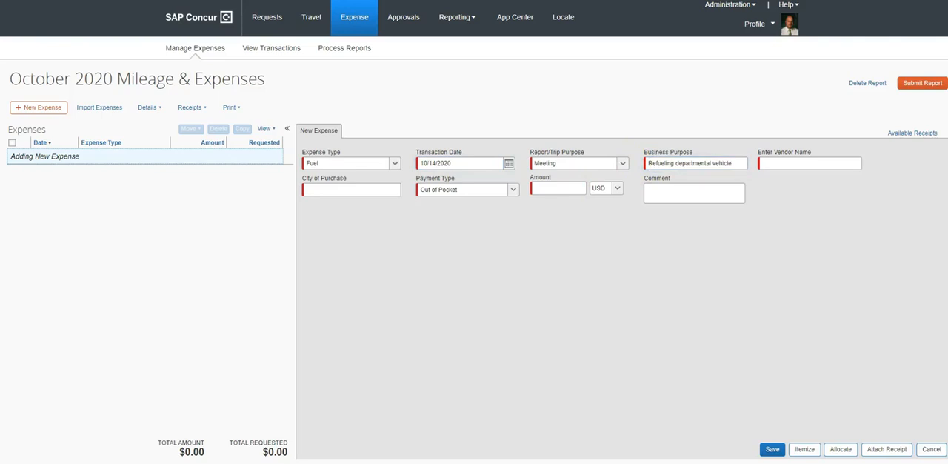
key(alt+Tab)
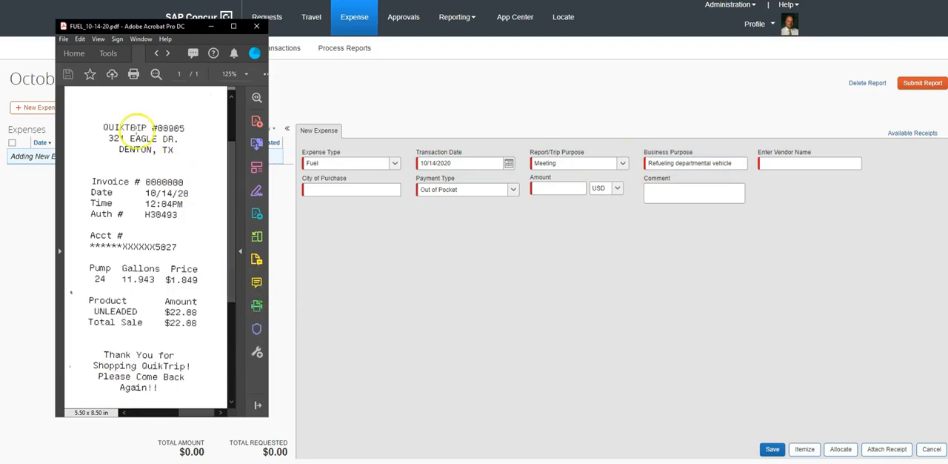
click(790, 165)
text(Quiktrip)
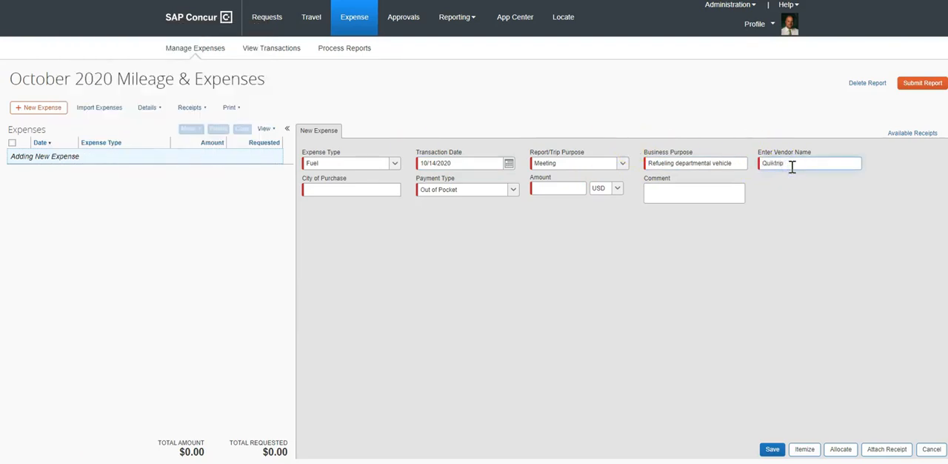
Step: Set the city of purchase to Denton, Texas, and the amount to 22.08, consulting the receipt for the total
click(380, 191)
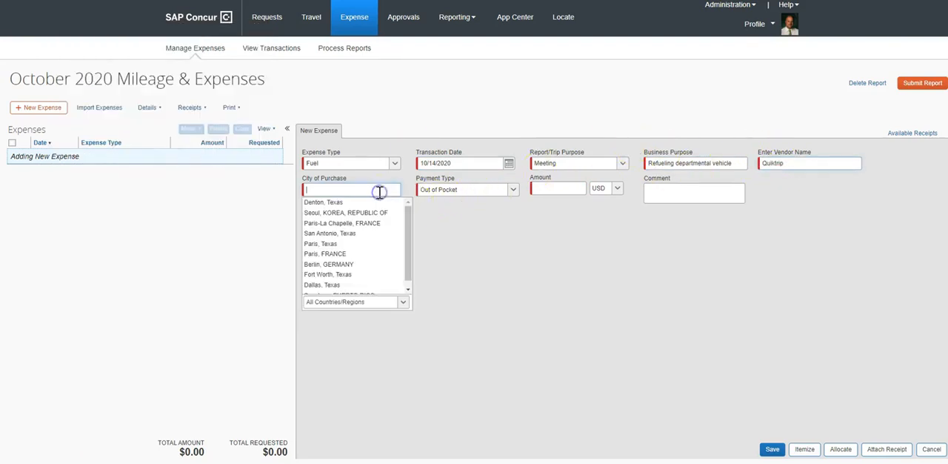
click(347, 201)
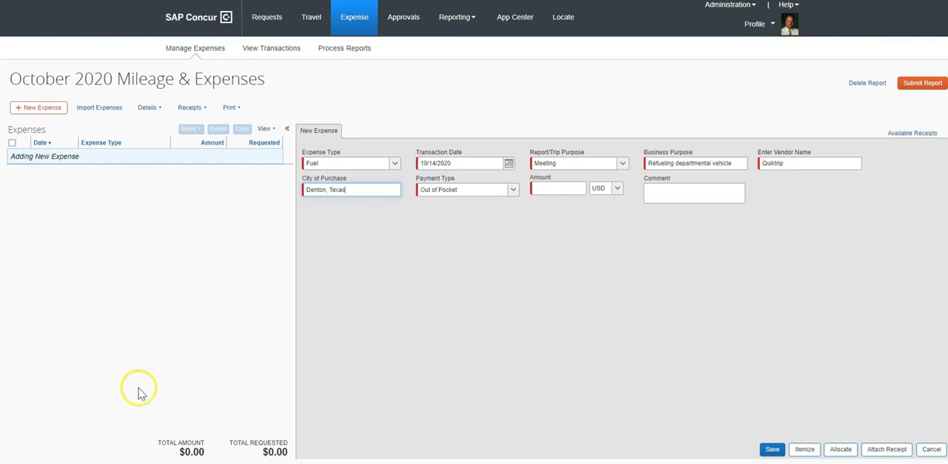
mouse_move(111, 459)
click(131, 444)
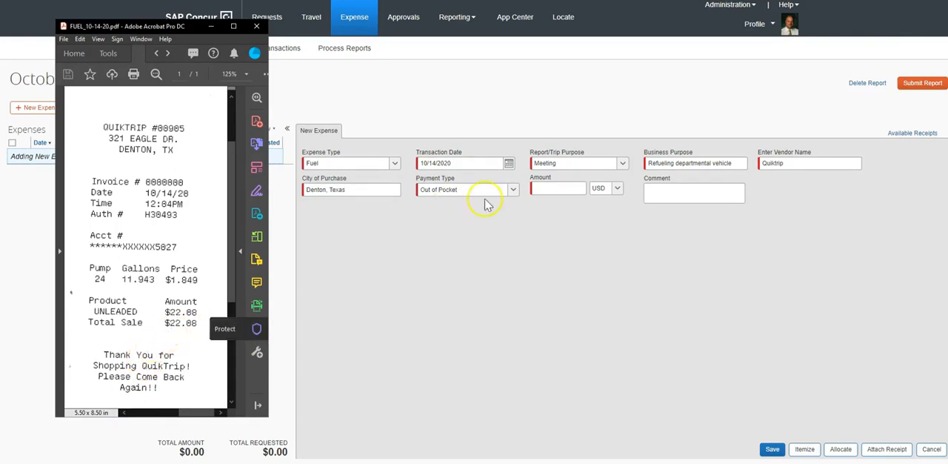
click(557, 187)
text(22.08)
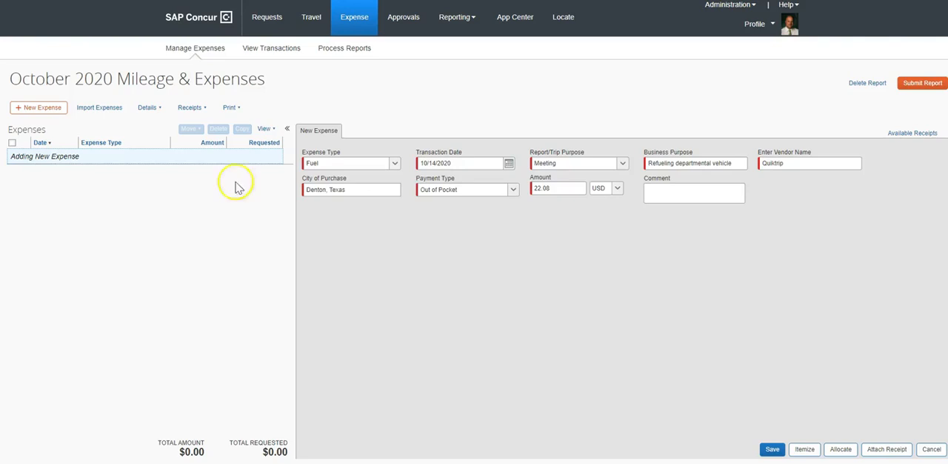
Step: Add the comment "I could not use the Fleet Fuel Card because we were not able to find a participating fuel station nearby" and save the expense
click(689, 190)
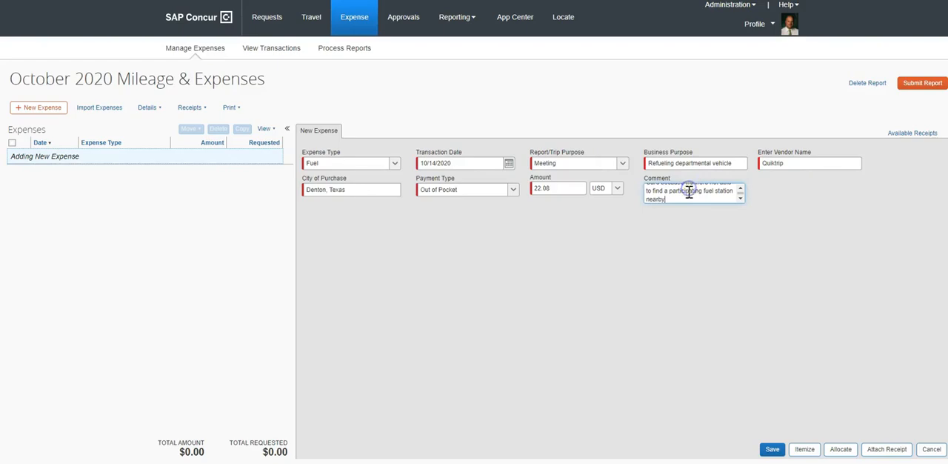
click(772, 449)
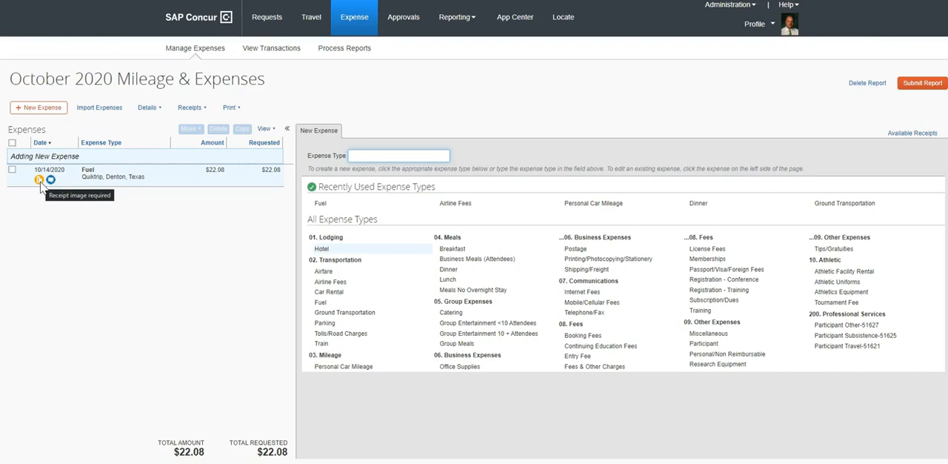
Step: Open the saved Fuel expense and view its options for attaching a receipt without choosing a file
click(116, 181)
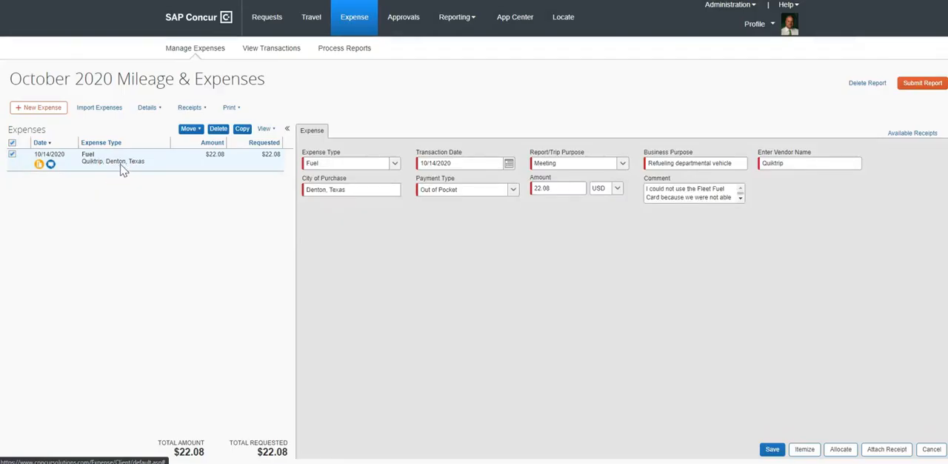
click(889, 452)
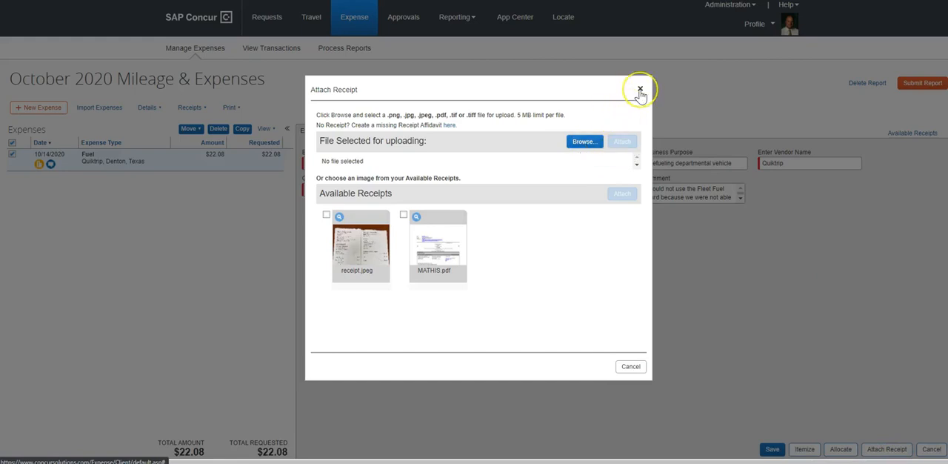
click(640, 90)
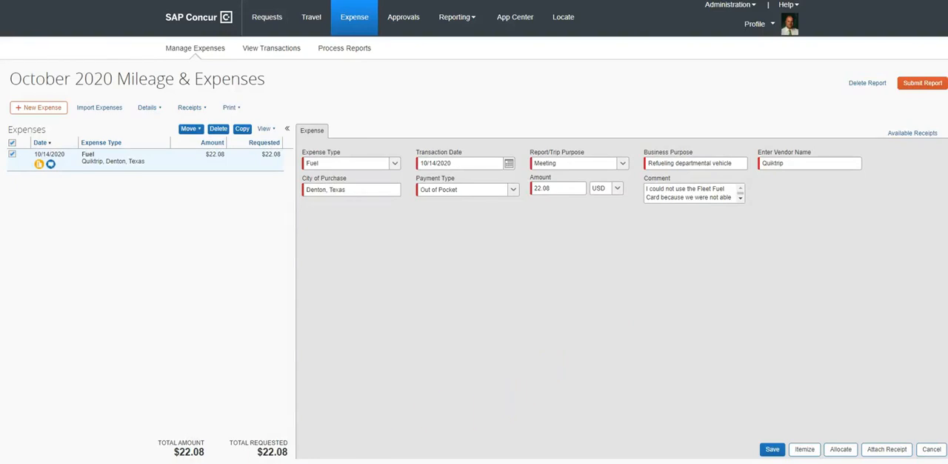
Step: Attach the FUEL_10-14-20 PDF from the RECEIPT IMAGES folder directly to the Fuel expense entry in the report
click(108, 433)
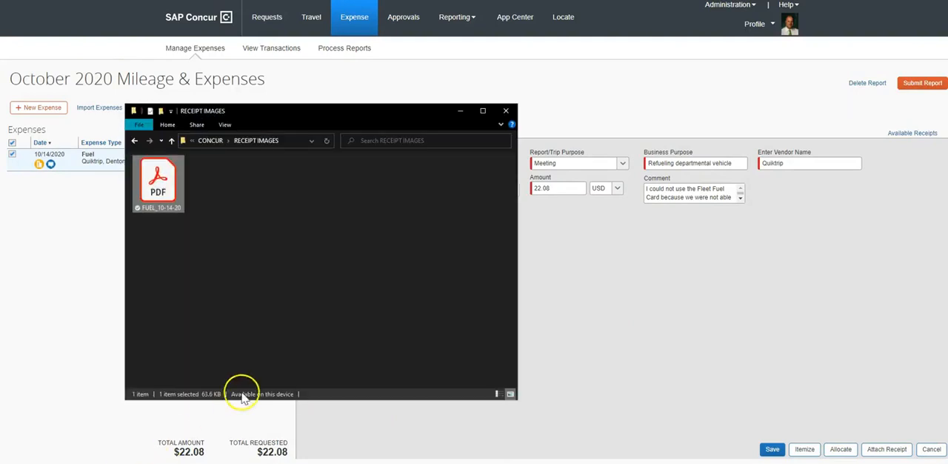
drag(263, 116, 390, 116)
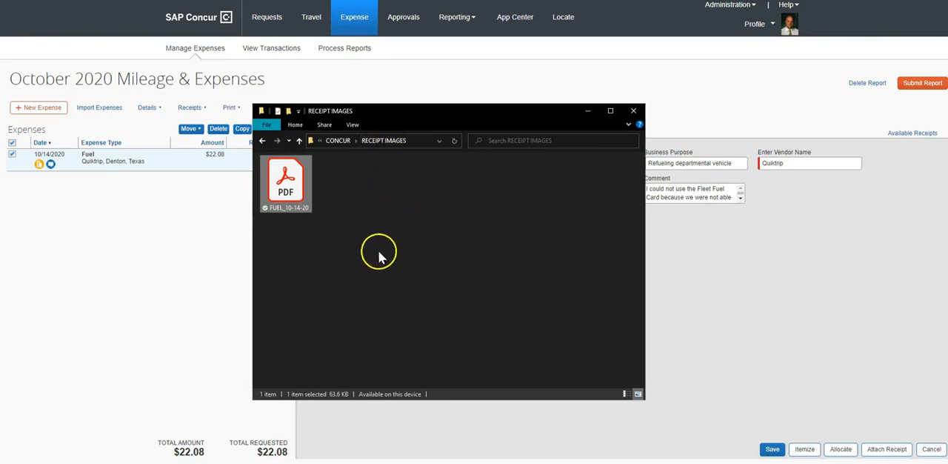
drag(300, 198, 112, 162)
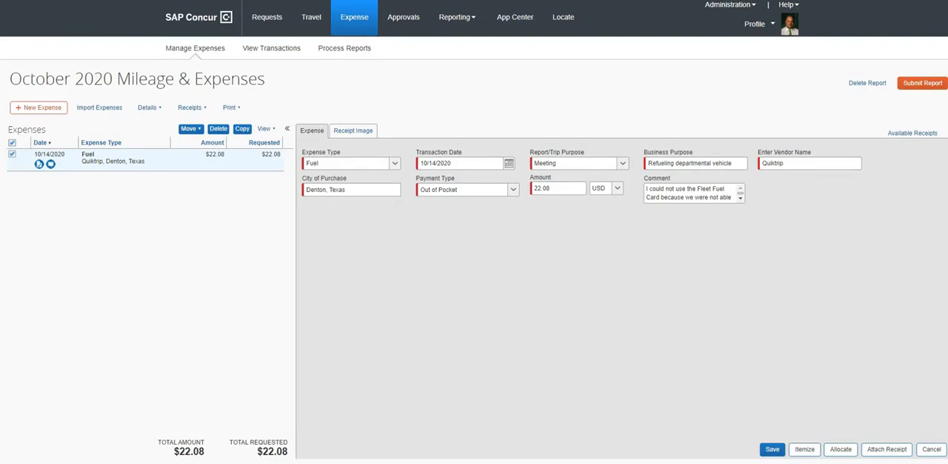
Step: View the attached receipt in a pop-up from the Fuel entry, examine it down to the total sale, and close it
click(40, 164)
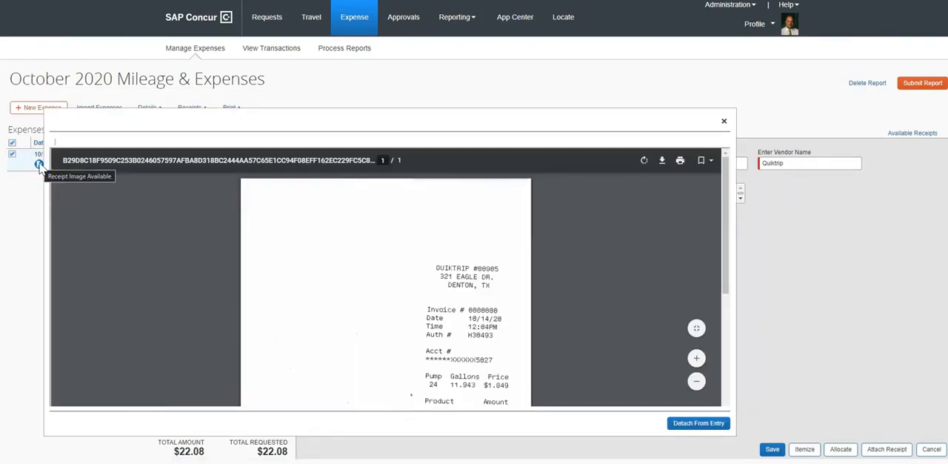
scroll(430, 289, down, 3)
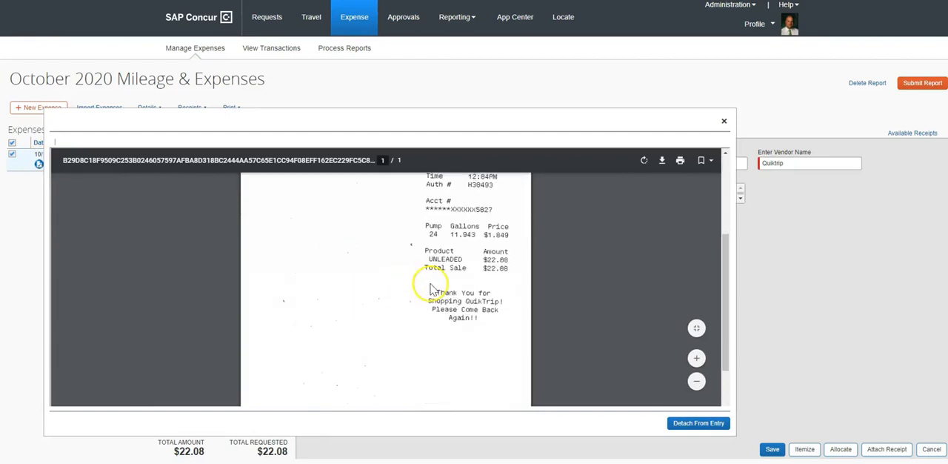
click(719, 121)
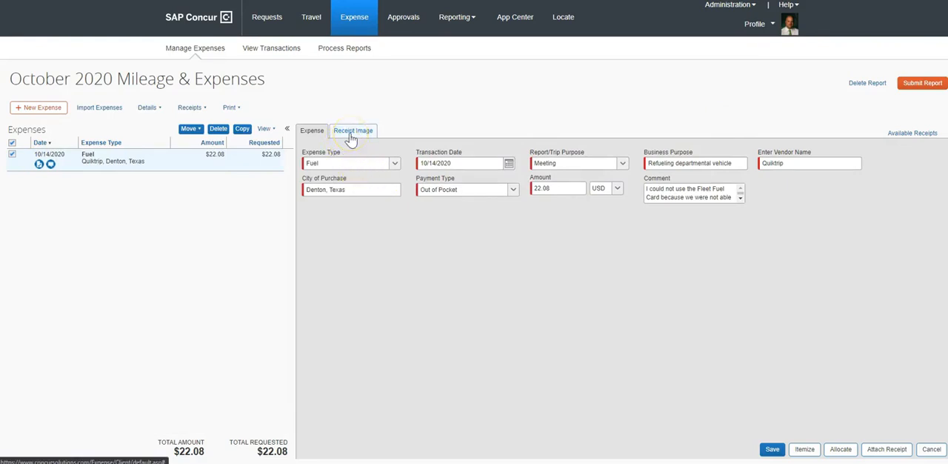
Step: Examine the receipt image within the Fuel expense's details and return to the expense form
click(351, 139)
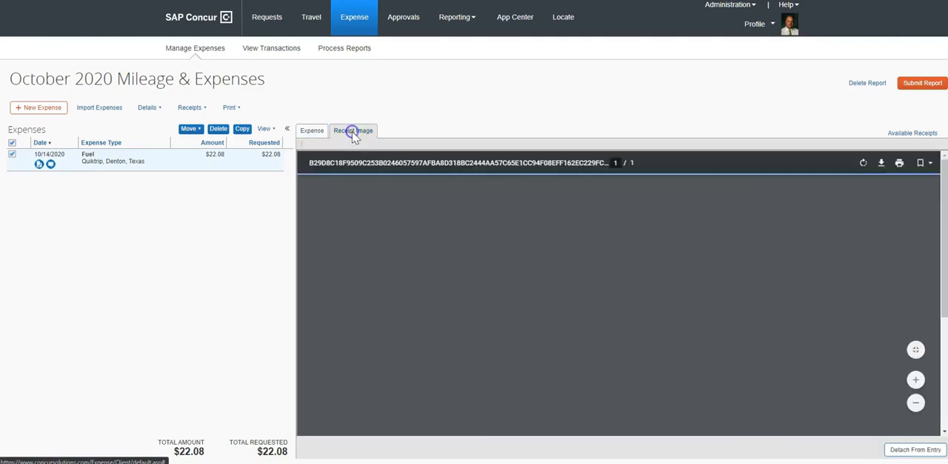
scroll(667, 326, down, 3)
scroll(663, 333, up, 2)
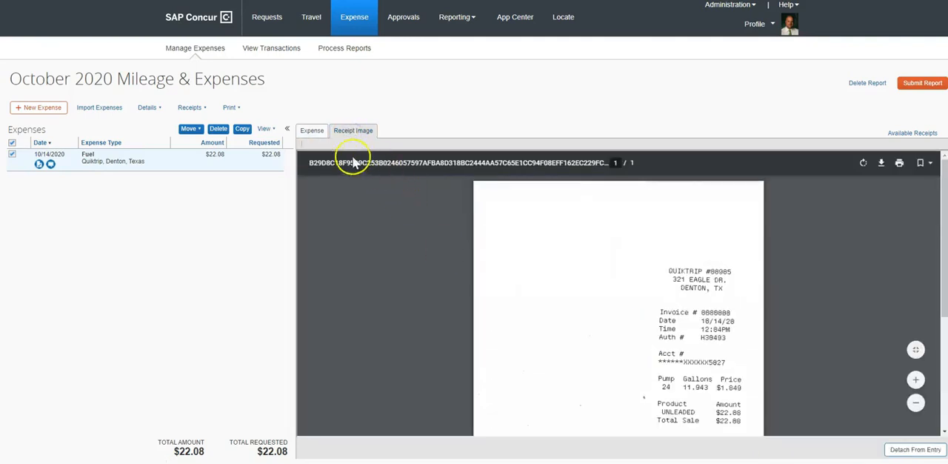
click(312, 130)
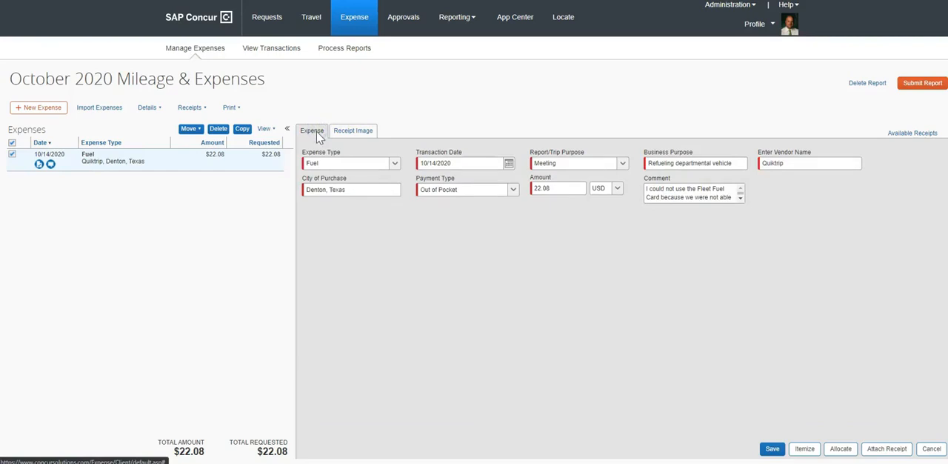